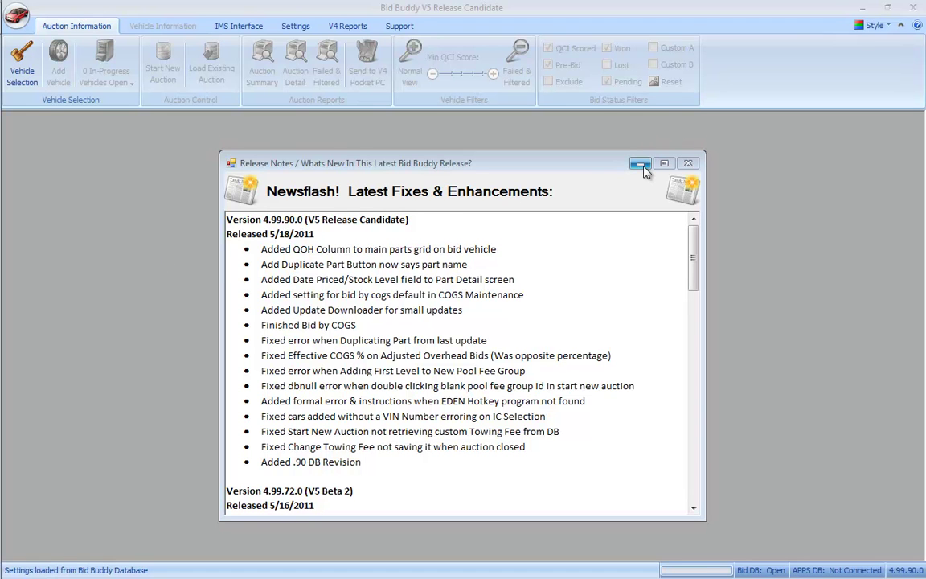
Step: Nudge the Release Notes window slightly higher to review the 4.99.90.0 fixes and enhancements
{"action": "mouse_move", "coordinate": [419, 163]}
{"action": "left_mouse_down"}
{"action": "mouse_move", "coordinate": [413, 151]}
{"action": "mouse_move", "coordinate": [417, 159]}
{"action": "left_mouse_up"}
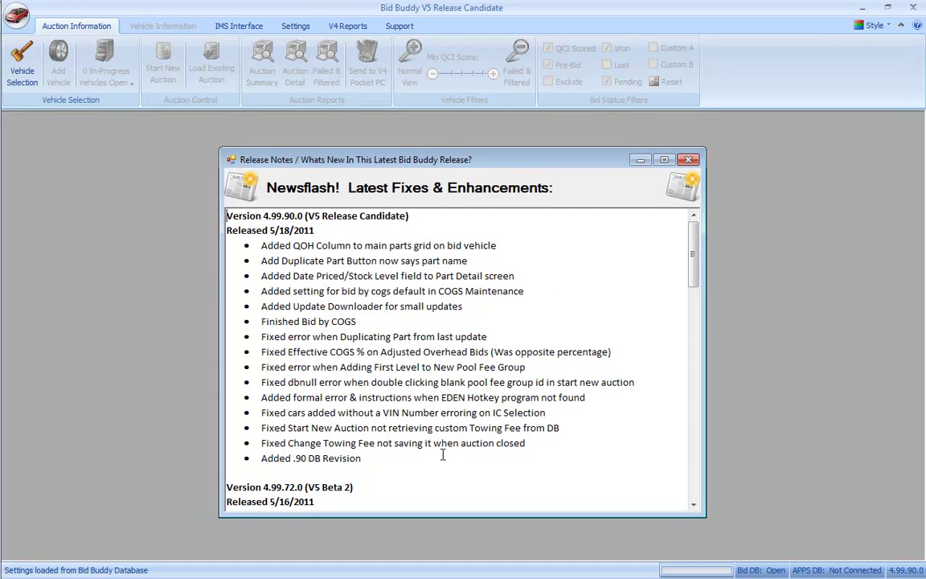
Step: Minimize the release notes and load the saved IAAI Atlanta, GA auction of May 13, 2011
{"action": "left_click", "coordinate": [641, 161]}
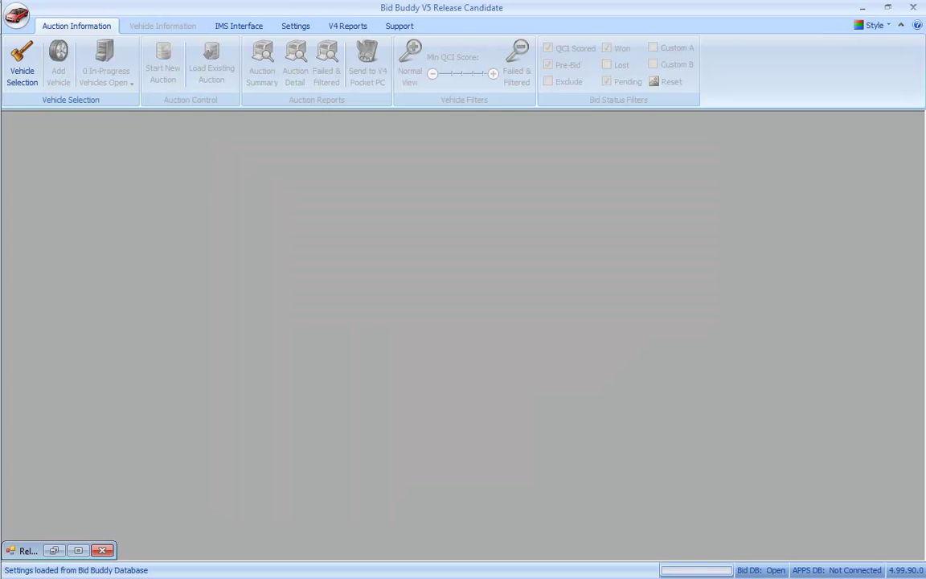
{"action": "left_click", "coordinate": [24, 72]}
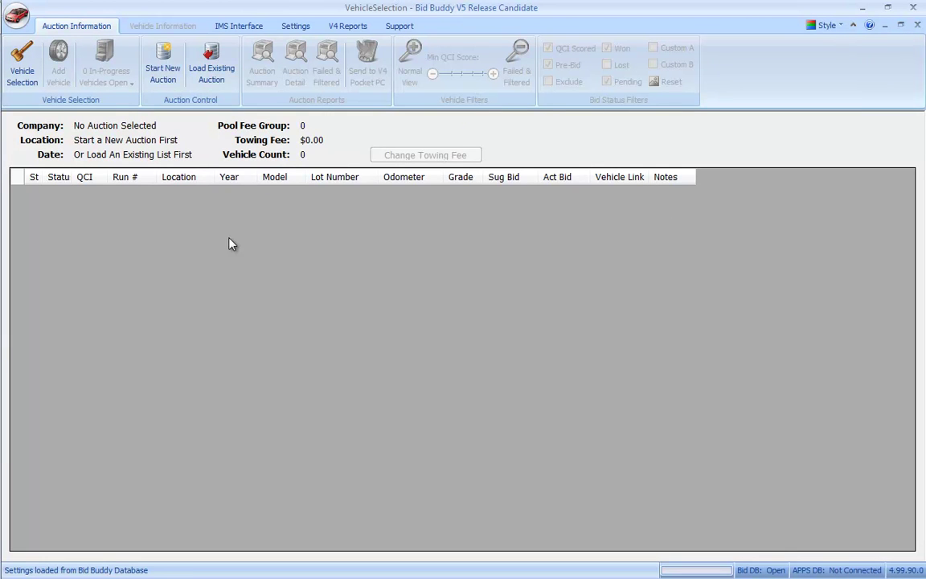
{"action": "left_click", "coordinate": [211, 68]}
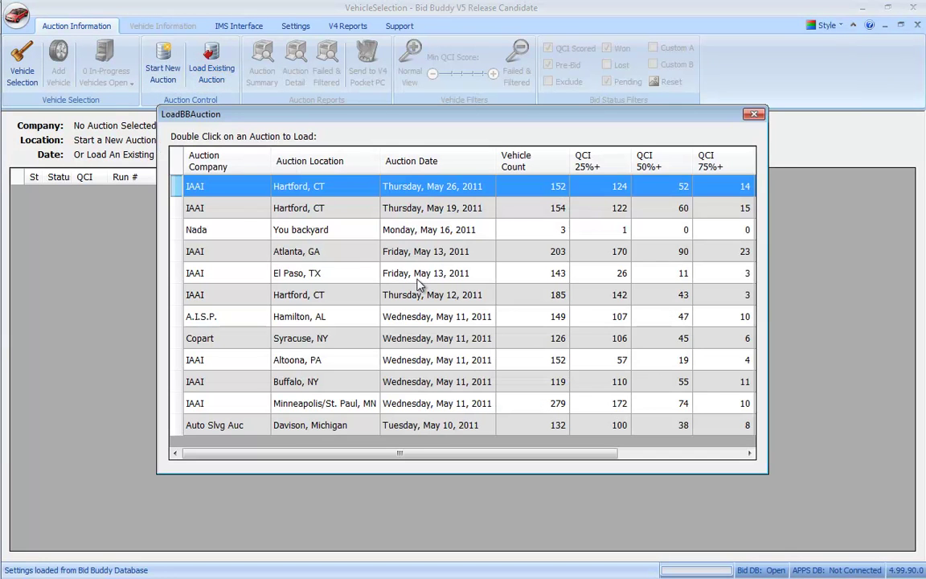
{"action": "double_click", "coordinate": [359, 252]}
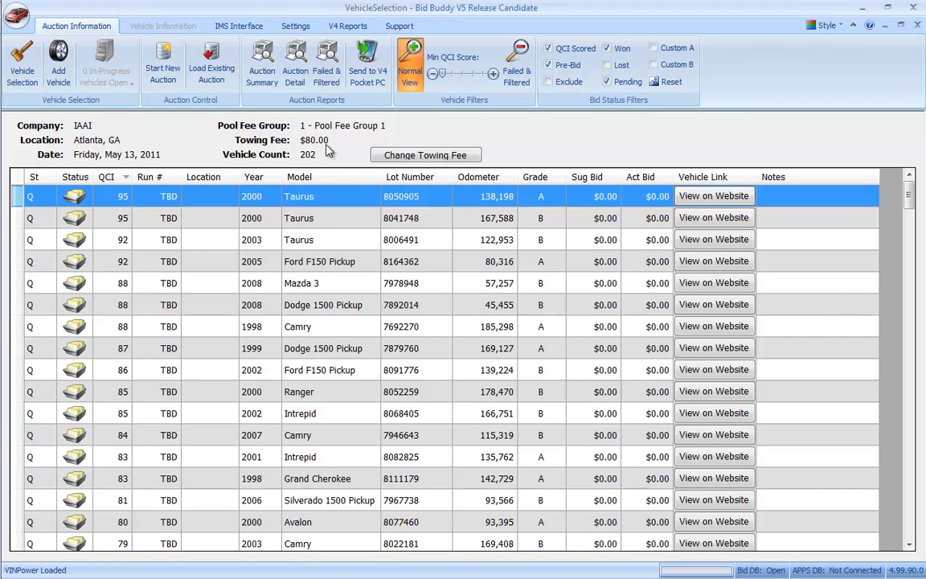
Step: Raise the Min QCI Score filter step by step up to 80%
{"action": "left_click", "coordinate": [493, 73]}
{"action": "key", "text": "Right"}
{"action": "key", "text": "Right"}
{"action": "key", "text": "Right"}
{"action": "key", "text": "Right"}
{"action": "key", "text": "Right"}
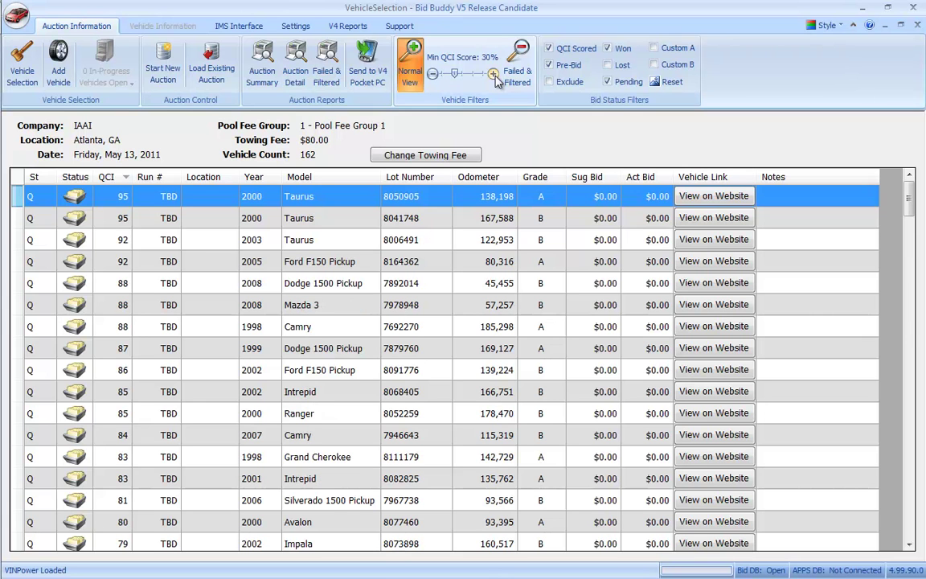
{"action": "left_click", "coordinate": [493, 73]}
{"action": "left_click", "coordinate": [492, 74]}
{"action": "left_click", "coordinate": [493, 73]}
{"action": "left_click", "coordinate": [492, 73]}
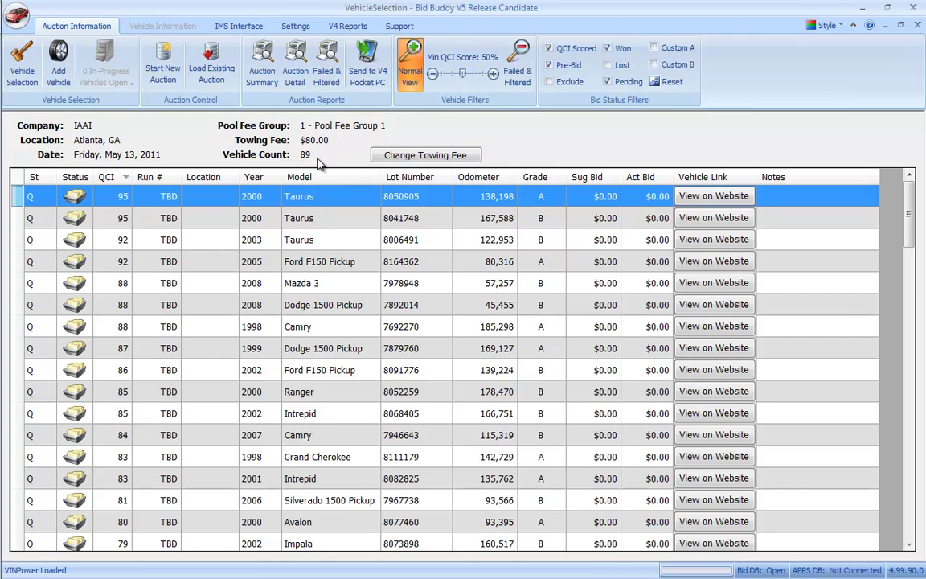
{"action": "left_click", "coordinate": [494, 74]}
{"action": "left_click", "coordinate": [494, 74]}
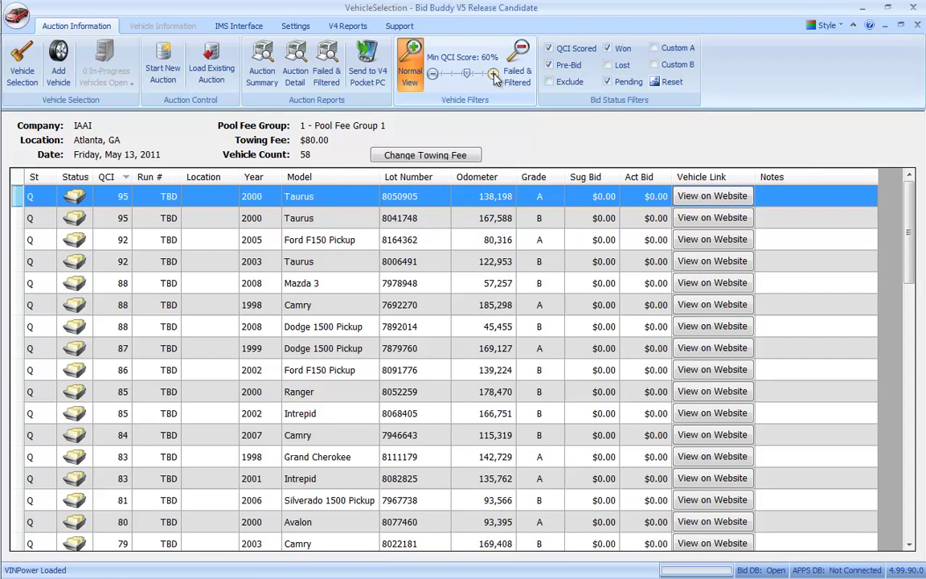
{"action": "left_click", "coordinate": [494, 74]}
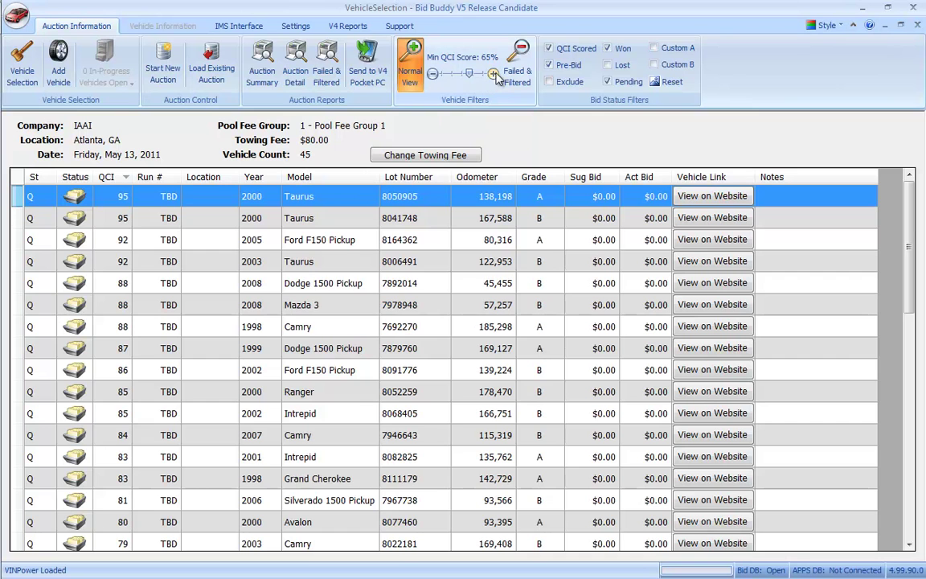
{"action": "left_click", "coordinate": [494, 74]}
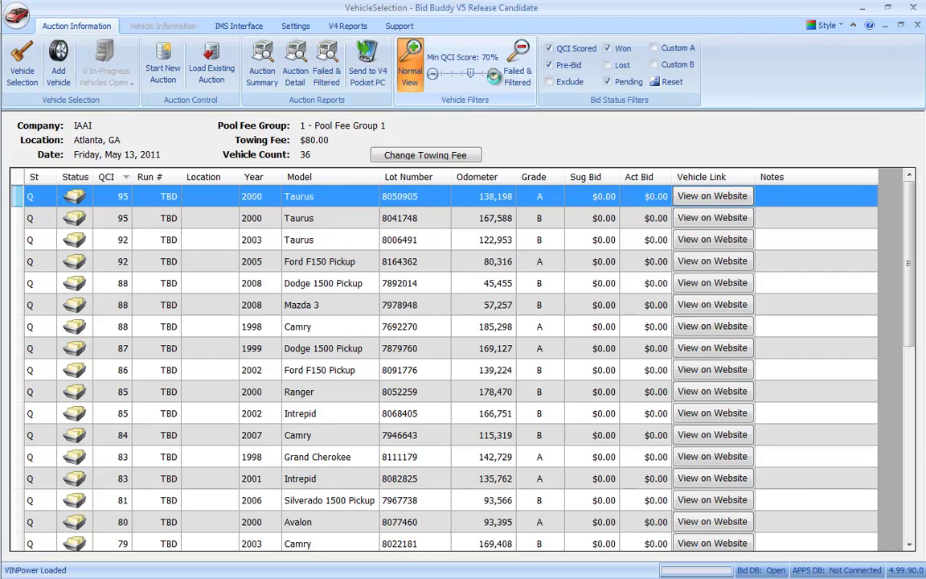
{"action": "left_click", "coordinate": [493, 73]}
{"action": "left_click", "coordinate": [494, 74]}
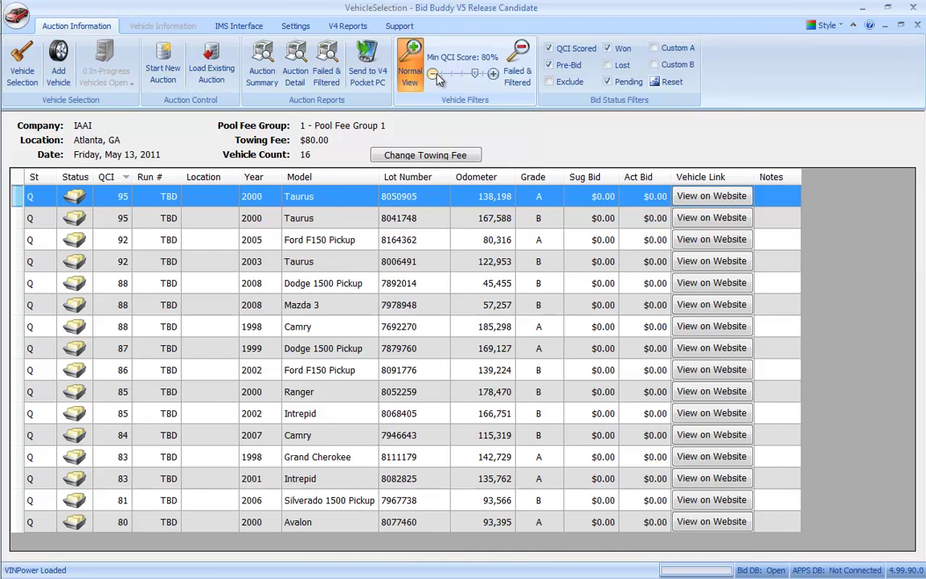
Step: Lower the Min QCI Score filter back down to 50%, leaving 89 vehicles
{"action": "left_click", "coordinate": [433, 74]}
{"action": "left_click", "coordinate": [432, 74]}
{"action": "left_click", "coordinate": [432, 74]}
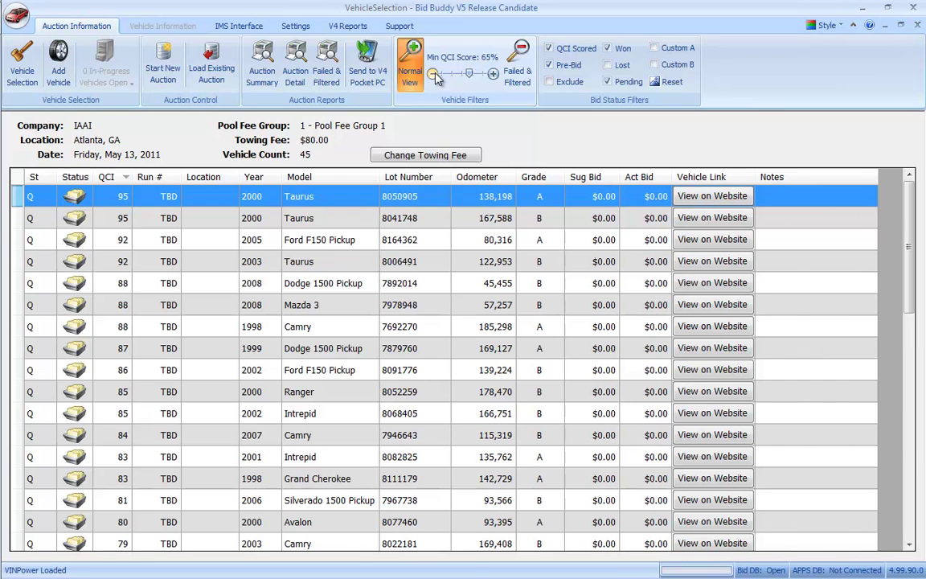
{"action": "left_click", "coordinate": [432, 74]}
{"action": "left_click", "coordinate": [432, 74]}
{"action": "left_click", "coordinate": [432, 74]}
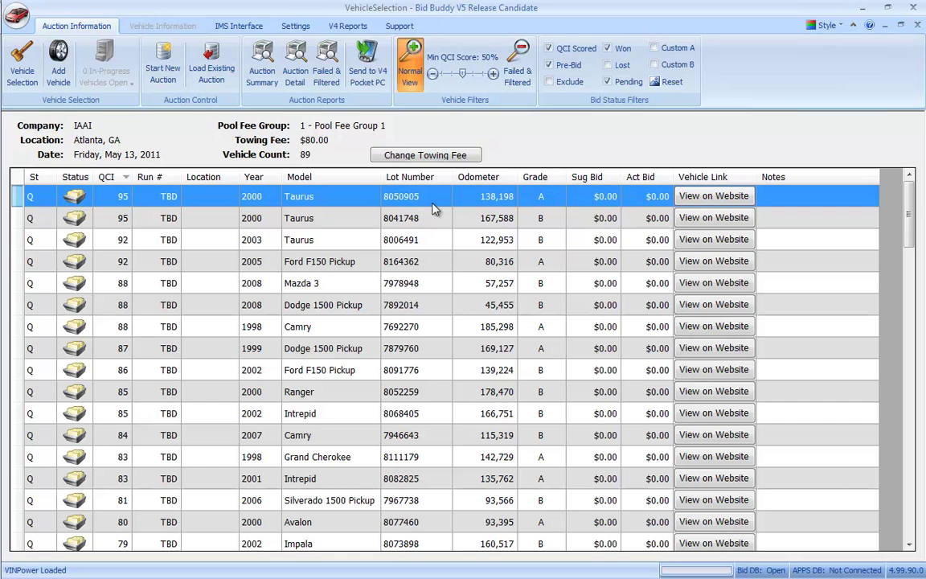
Step: Open the 2003 Taurus (lot 8006491) and inspect the Hood part's pricing details, then close them
{"action": "left_click", "coordinate": [392, 241]}
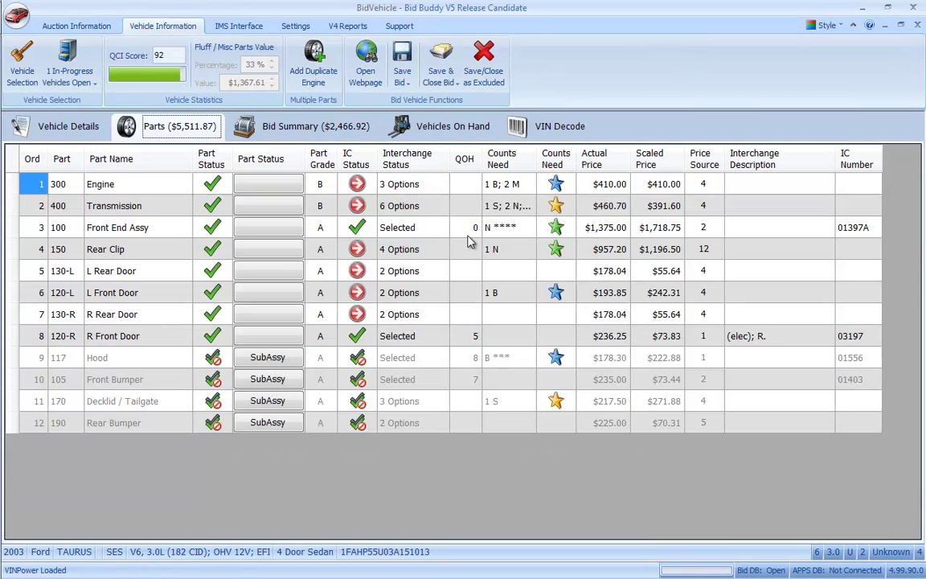
{"action": "left_click", "coordinate": [605, 357]}
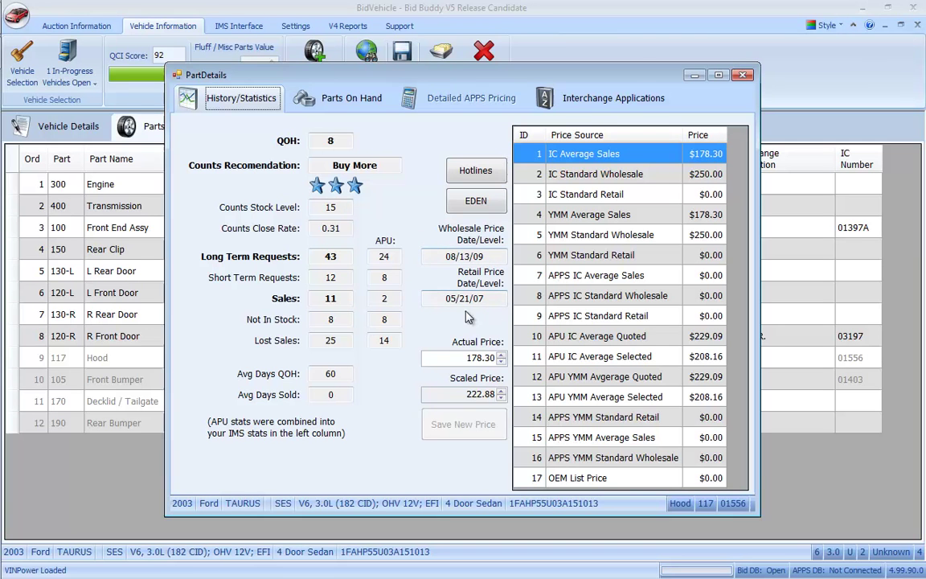
{"action": "left_click", "coordinate": [743, 75]}
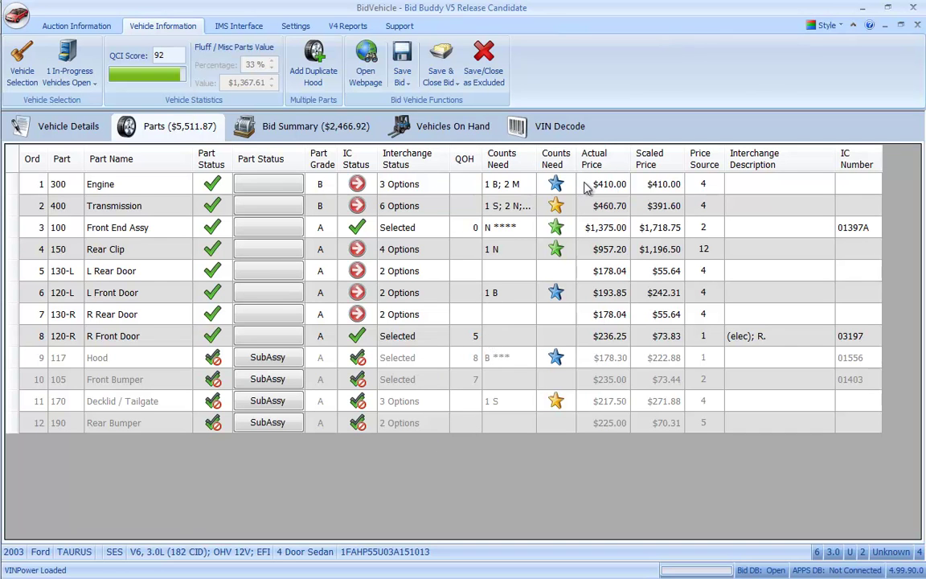
Step: Switch the Engine part to the VIN U Vulcan interchange at $325.00
{"action": "double_click", "coordinate": [510, 184]}
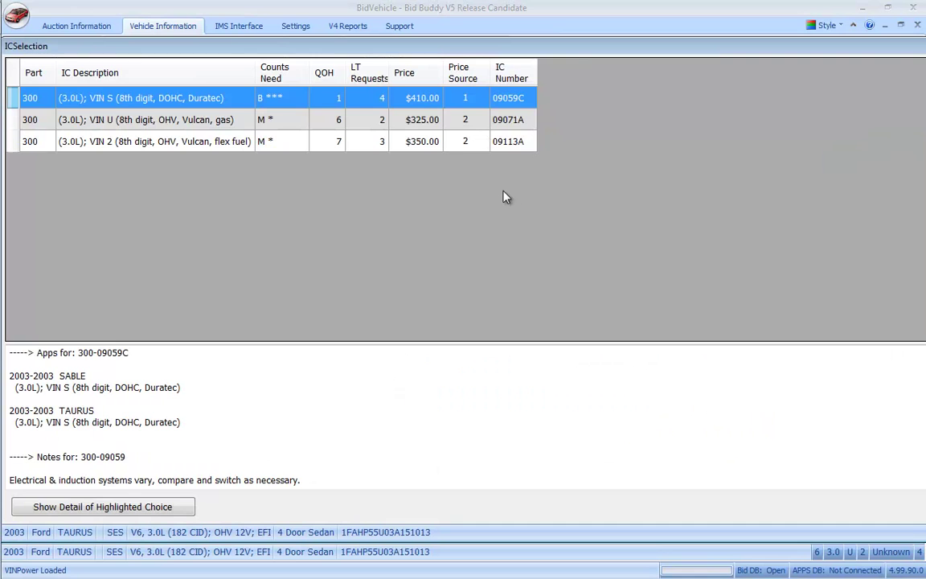
{"action": "double_click", "coordinate": [336, 121]}
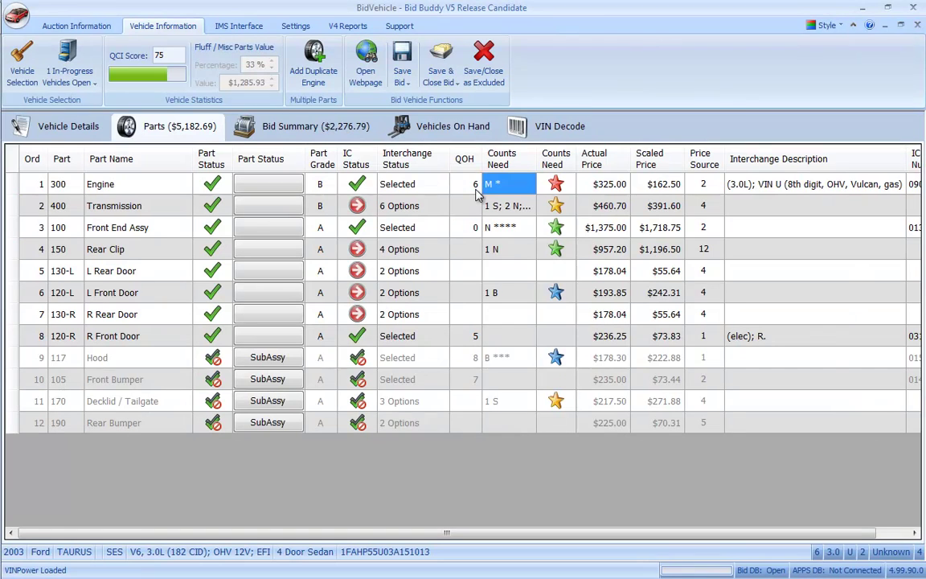
Step: Toggle the bid method between Adjusted Overhead and COGS, leave it on COGS, and view vehicles on hand
{"action": "left_click", "coordinate": [297, 131]}
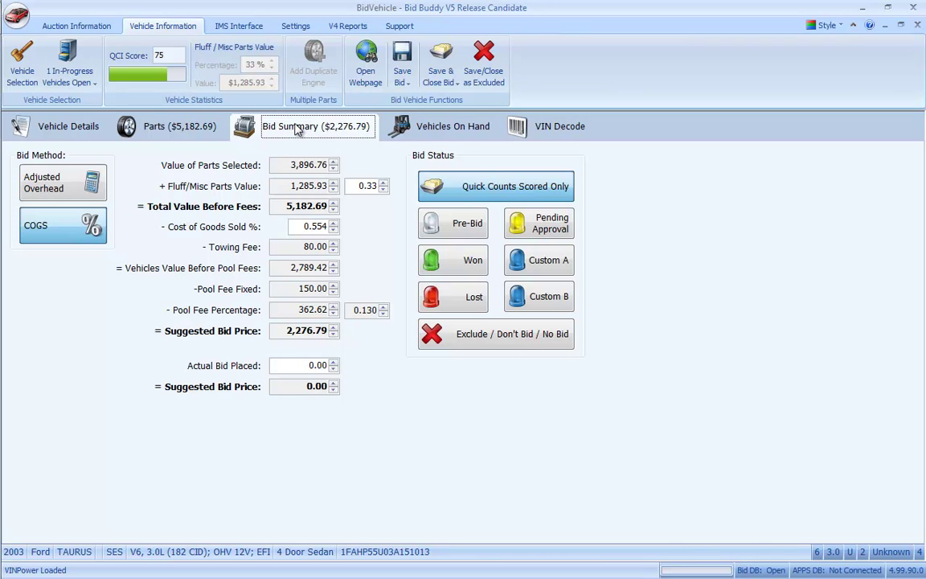
{"action": "left_click", "coordinate": [64, 184]}
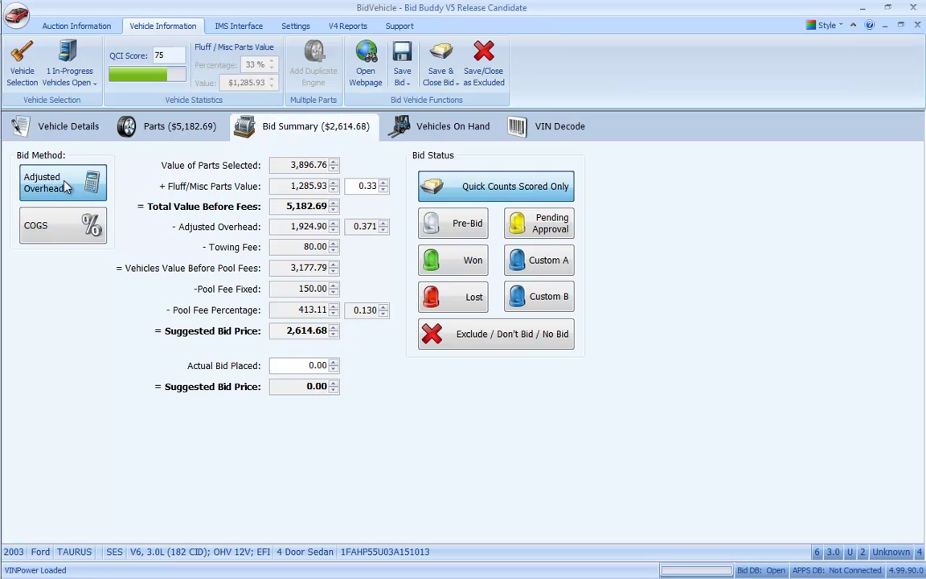
{"action": "left_click", "coordinate": [85, 229]}
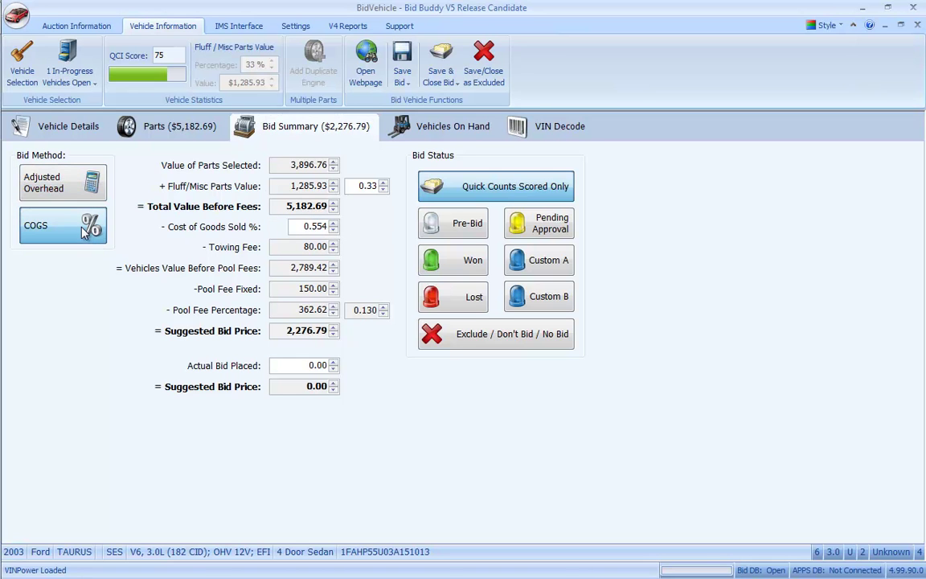
{"action": "left_click", "coordinate": [80, 178]}
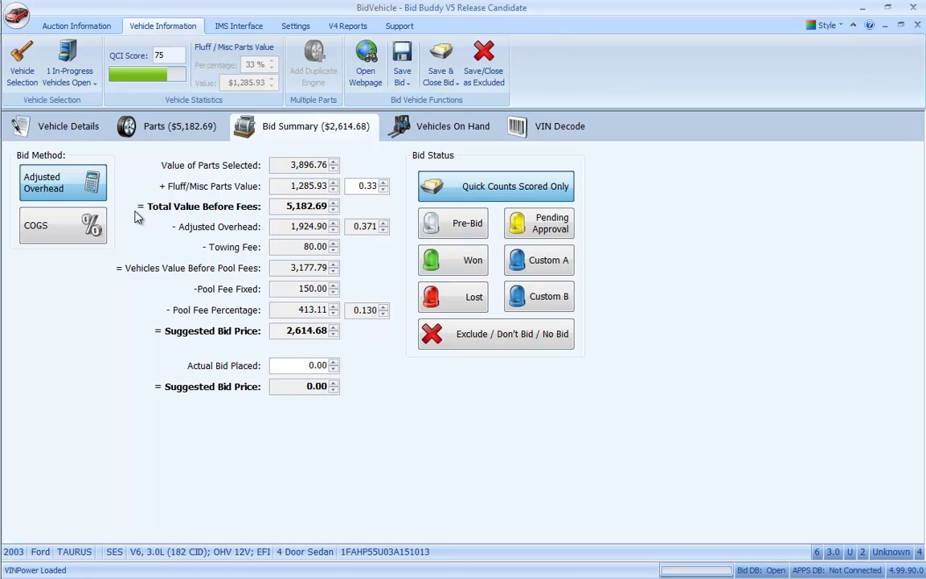
{"action": "left_click", "coordinate": [76, 233]}
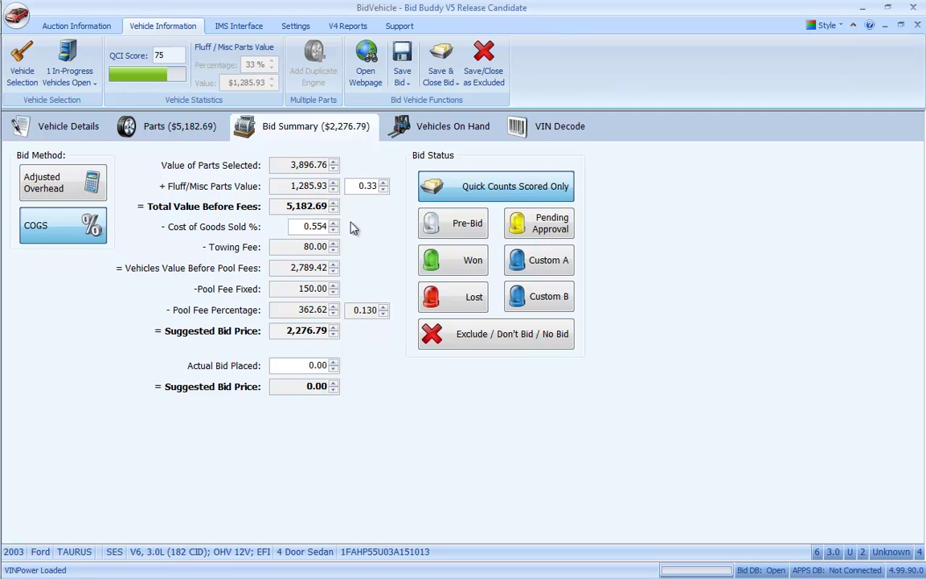
{"action": "left_click", "coordinate": [446, 130]}
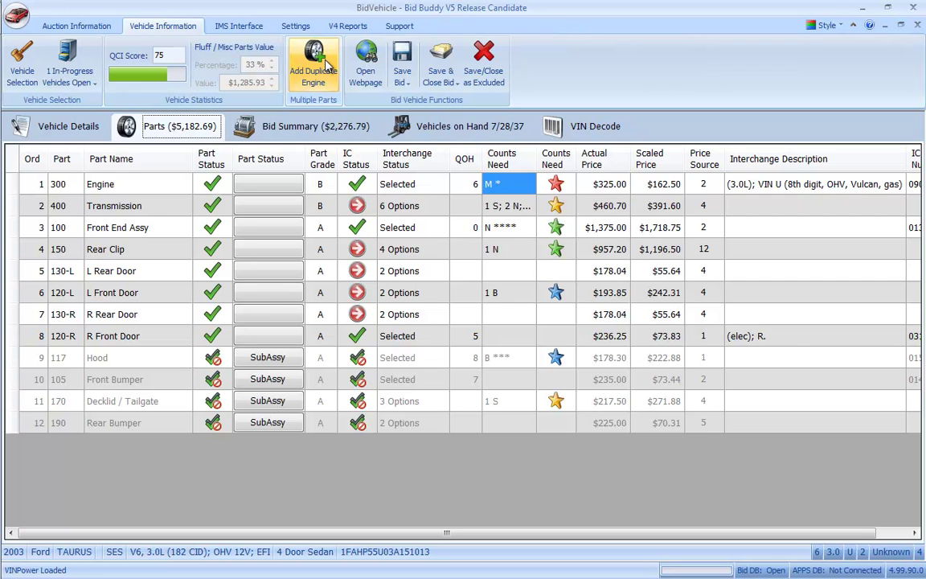
Step: Leave the Taurus without saving its bid and view the V4 Reports options for the auction list
{"action": "left_click", "coordinate": [76, 26]}
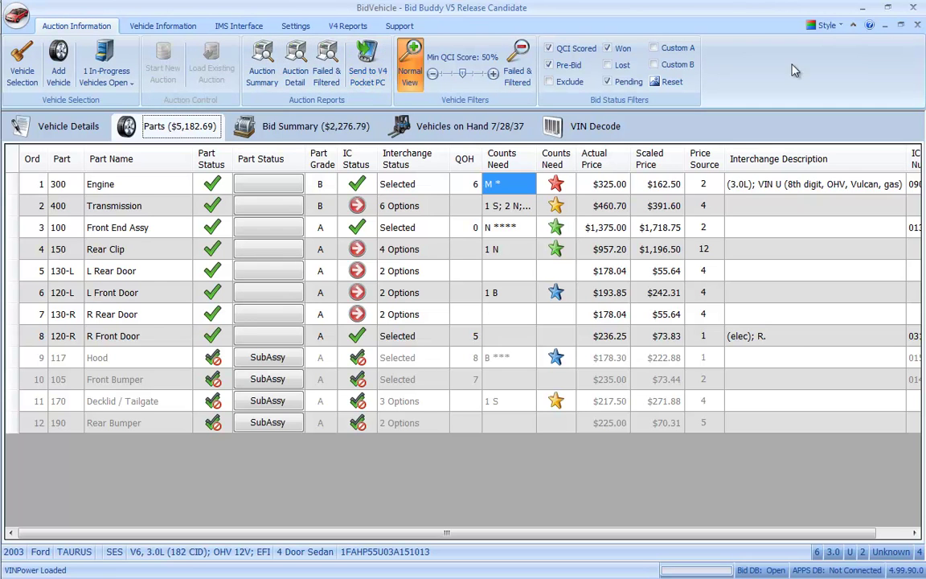
{"action": "left_click", "coordinate": [475, 365]}
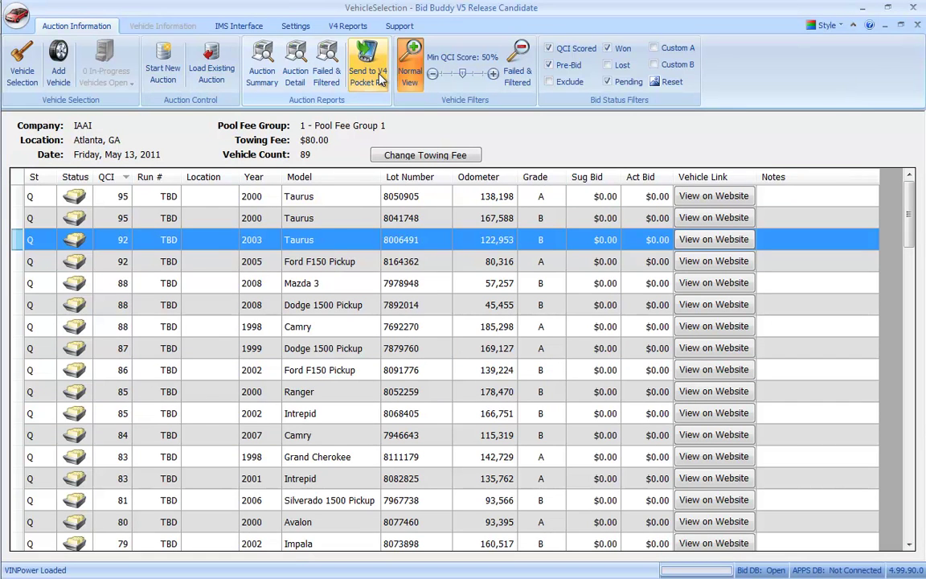
{"action": "left_click", "coordinate": [347, 26]}
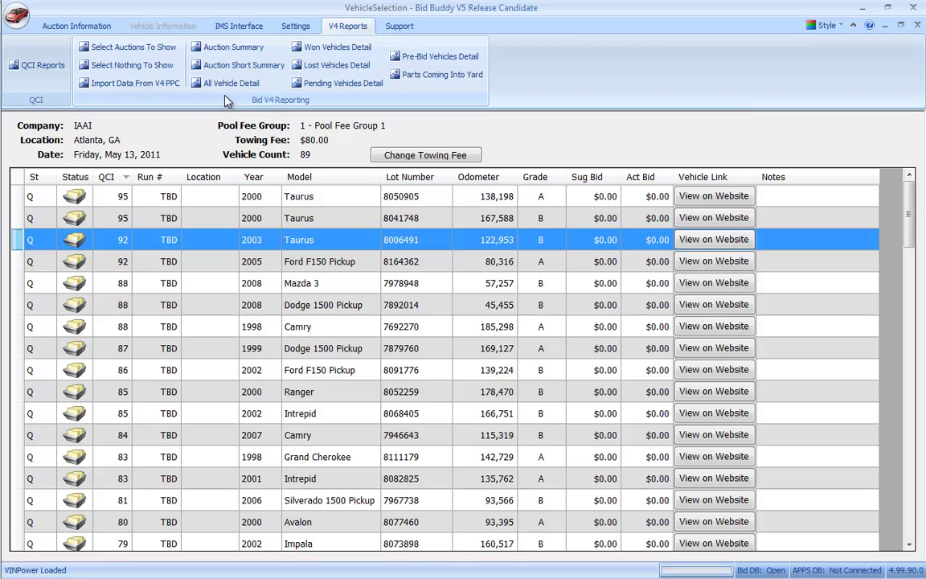
Step: Look over the IMS Interface options, then return to the auction commands with the 50% QCI filter
{"action": "left_click", "coordinate": [238, 28]}
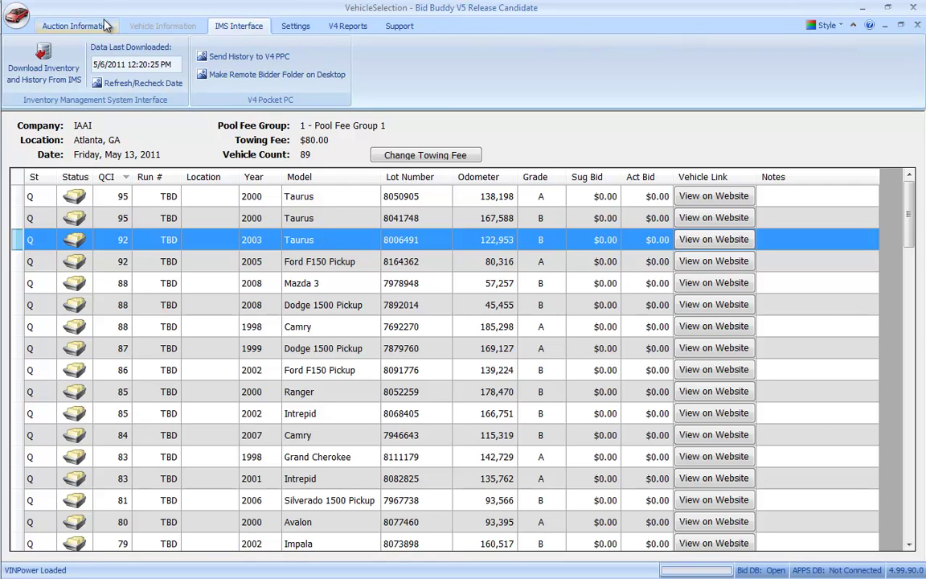
{"action": "left_click", "coordinate": [74, 26]}
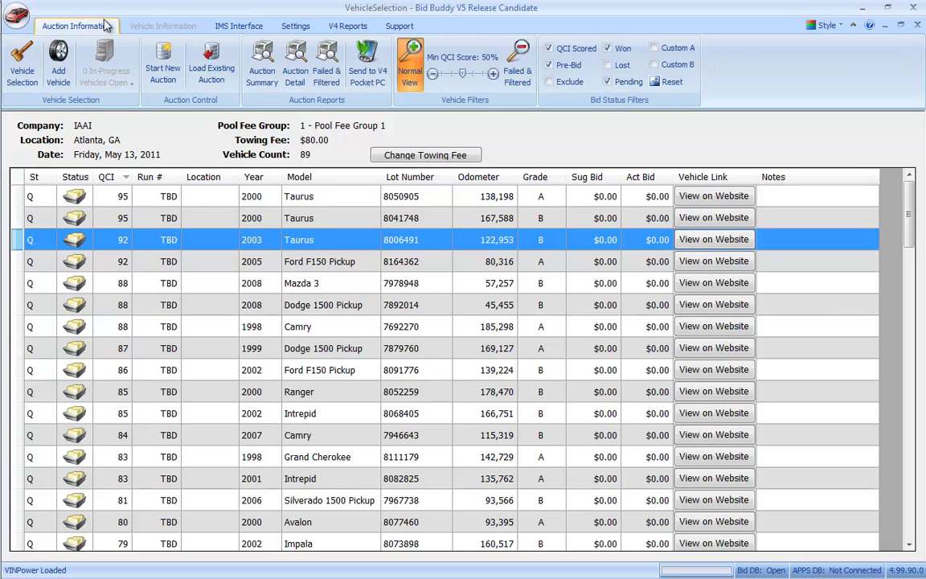
{"action": "left_click", "coordinate": [295, 26]}
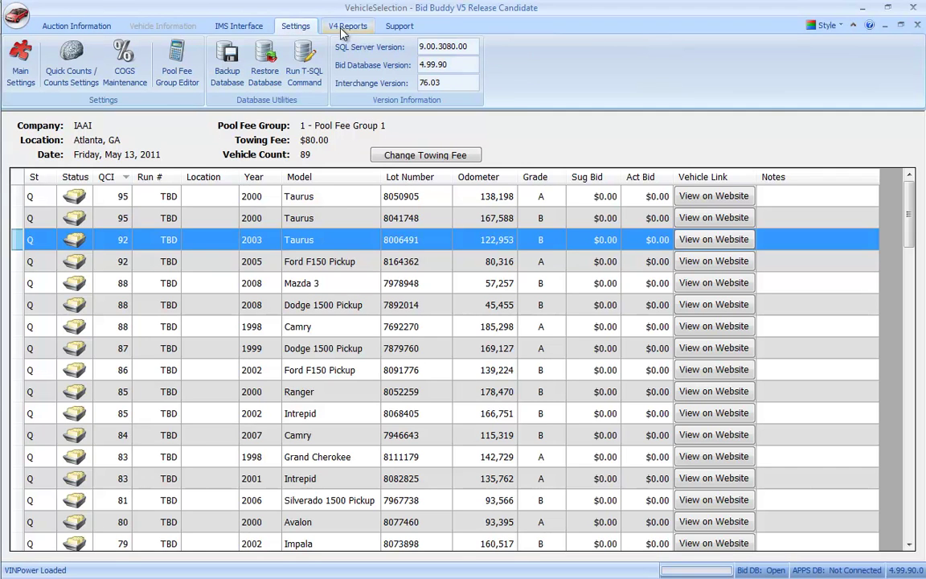
{"action": "left_click", "coordinate": [238, 26]}
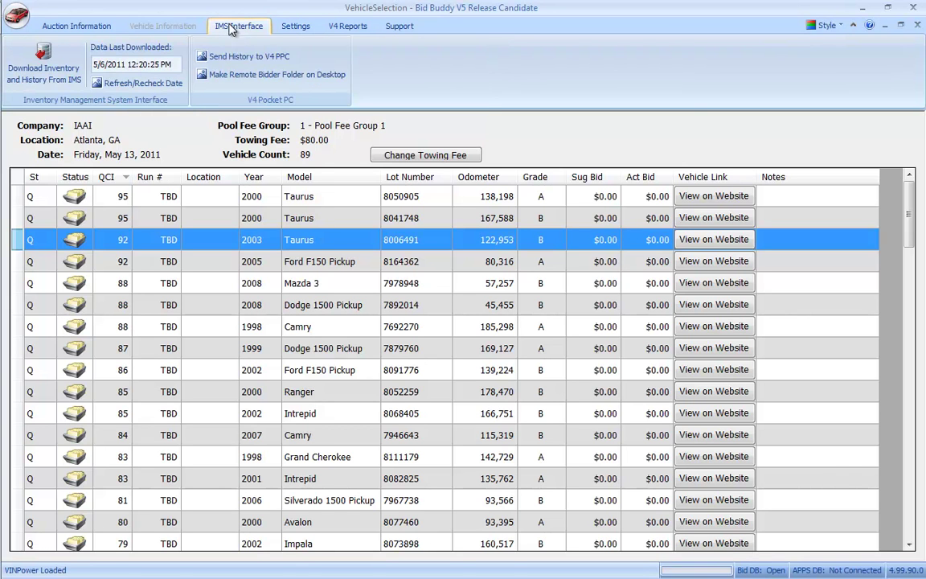
{"action": "left_click", "coordinate": [81, 26]}
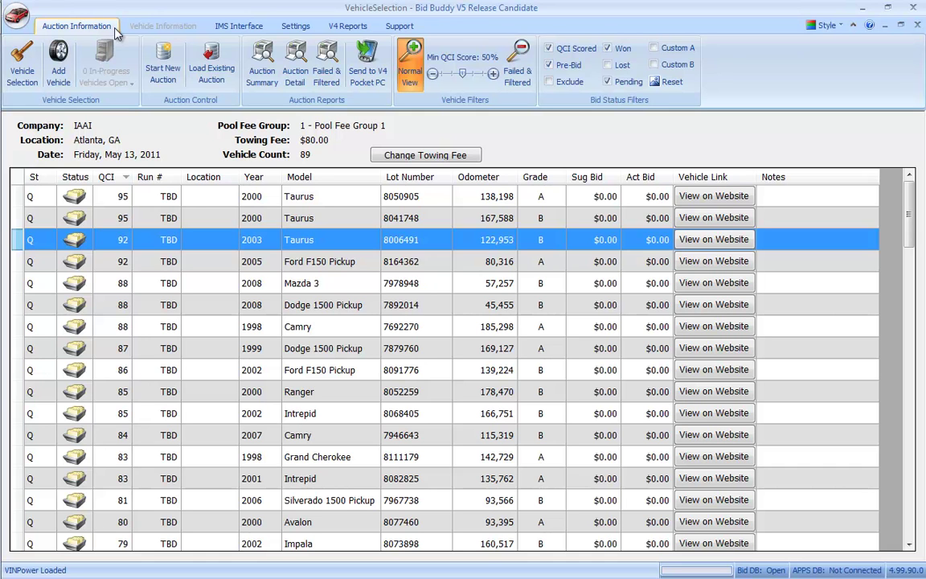
{"action": "mouse_move", "coordinate": [34, 73]}
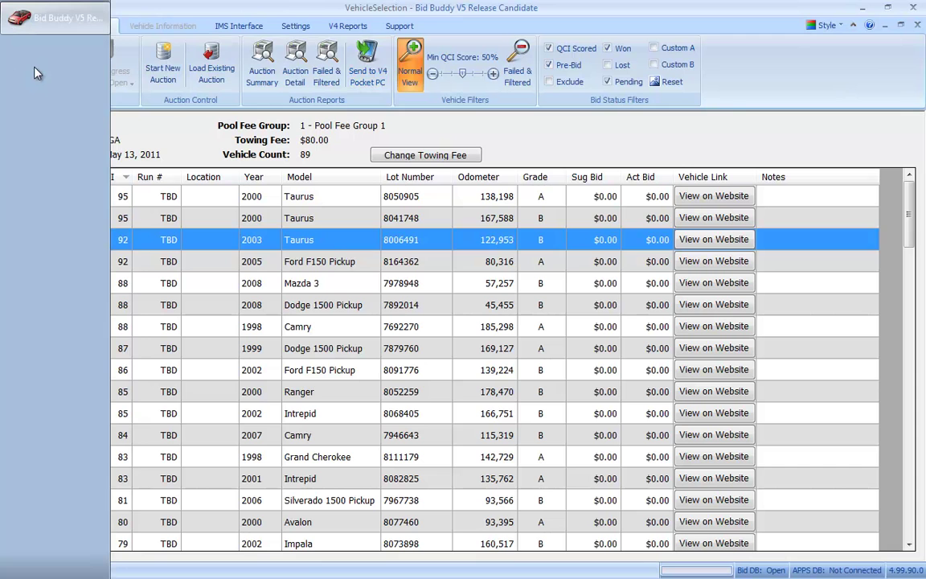